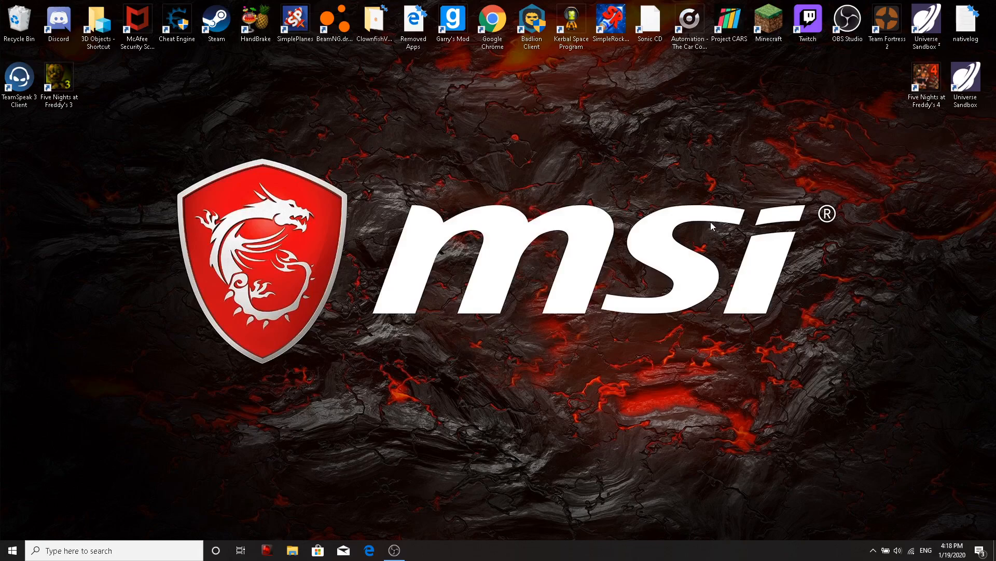
Switch to OBS Studio and add a new visible Game Capture source with the default name to the scene.
{"action": "left_click", "coordinate": [395, 551]}
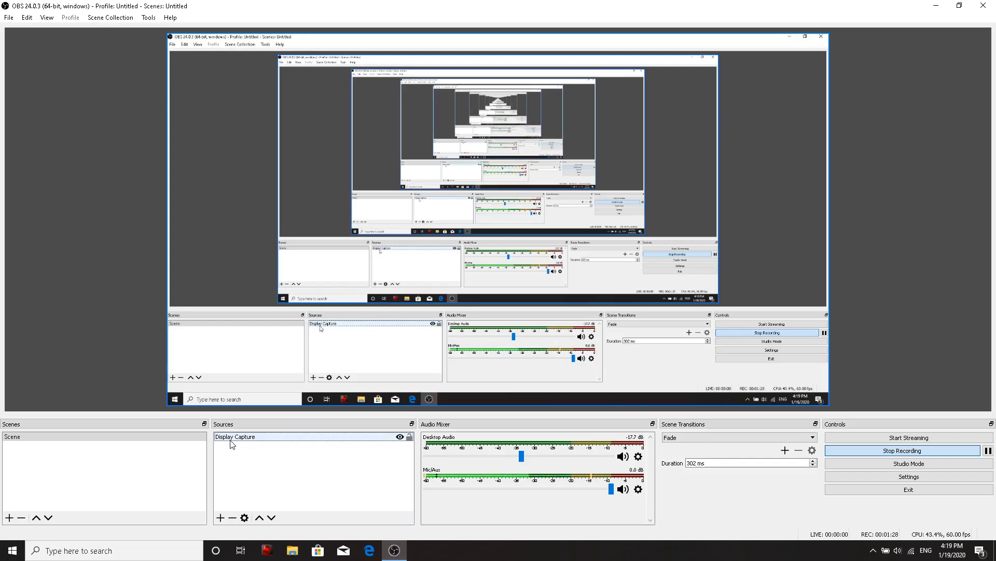
{"action": "left_click", "coordinate": [221, 517]}
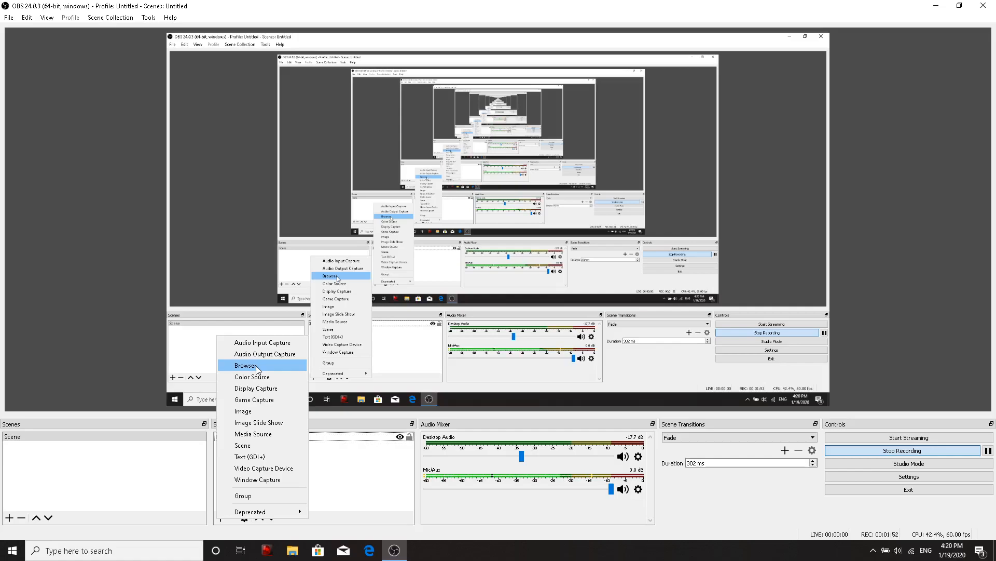
{"action": "left_click", "coordinate": [256, 400]}
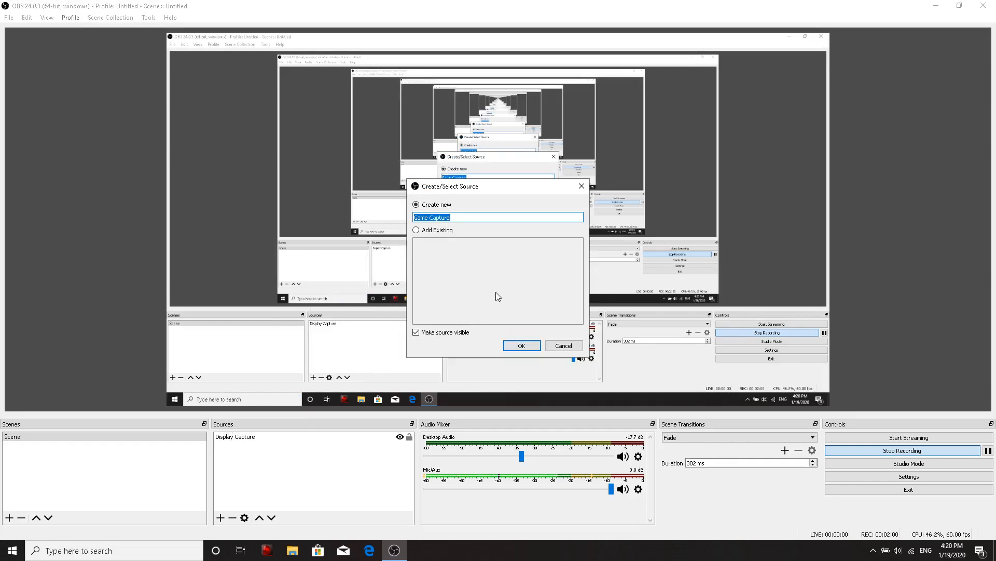
{"action": "left_click", "coordinate": [515, 344]}
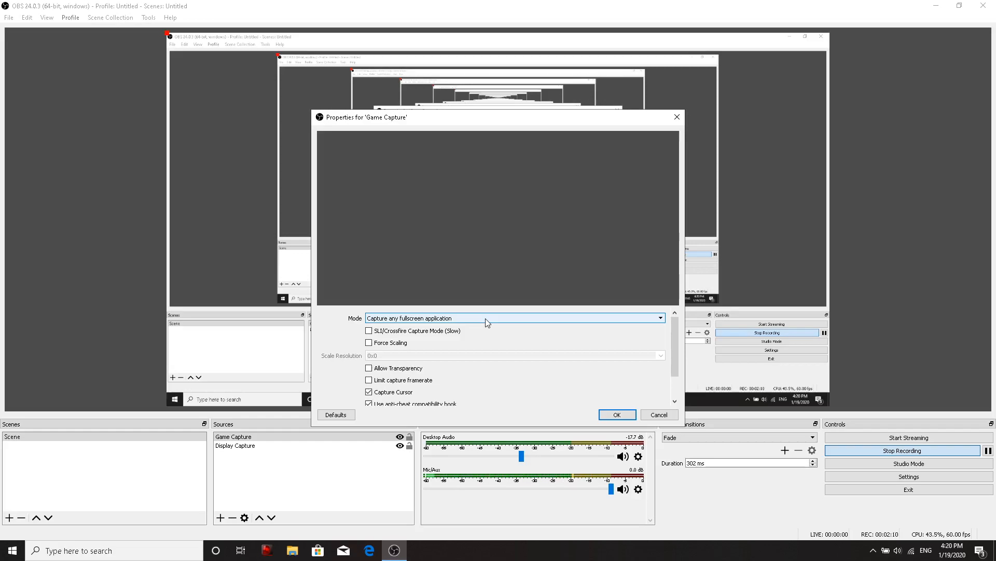
Try the Game Capture mode Capture specific window, check which windows can be chosen, and discard the property changes.
{"action": "mouse_move", "coordinate": [677, 334]}
{"action": "left_mouse_down"}
{"action": "mouse_move", "coordinate": [679, 355]}
{"action": "mouse_move", "coordinate": [674, 325]}
{"action": "mouse_move", "coordinate": [675, 345]}
{"action": "left_mouse_up"}
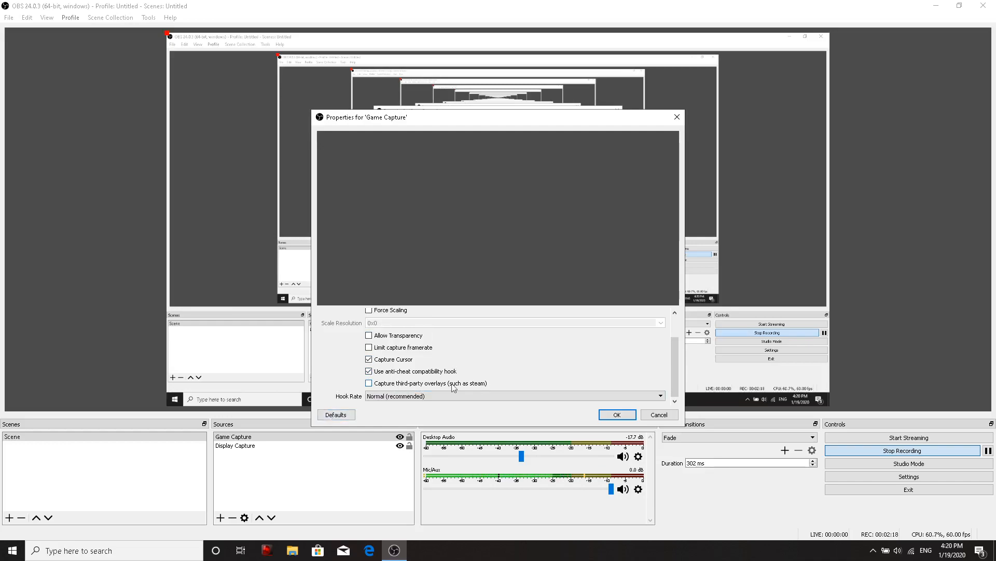
{"action": "left_click_drag", "start_coordinate": [677, 357], "coordinate": [680, 325]}
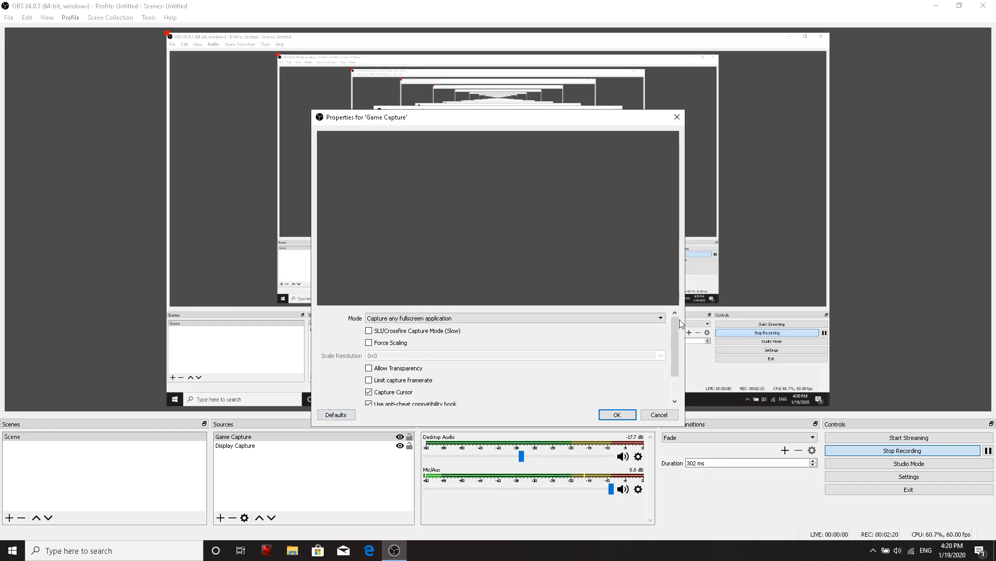
{"action": "left_click", "coordinate": [408, 318]}
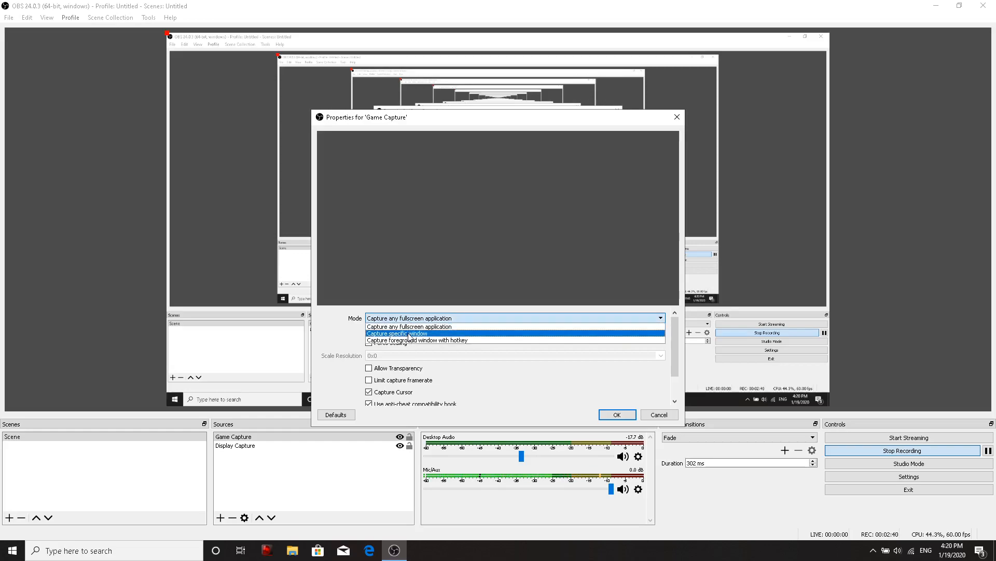
{"action": "left_click", "coordinate": [410, 333]}
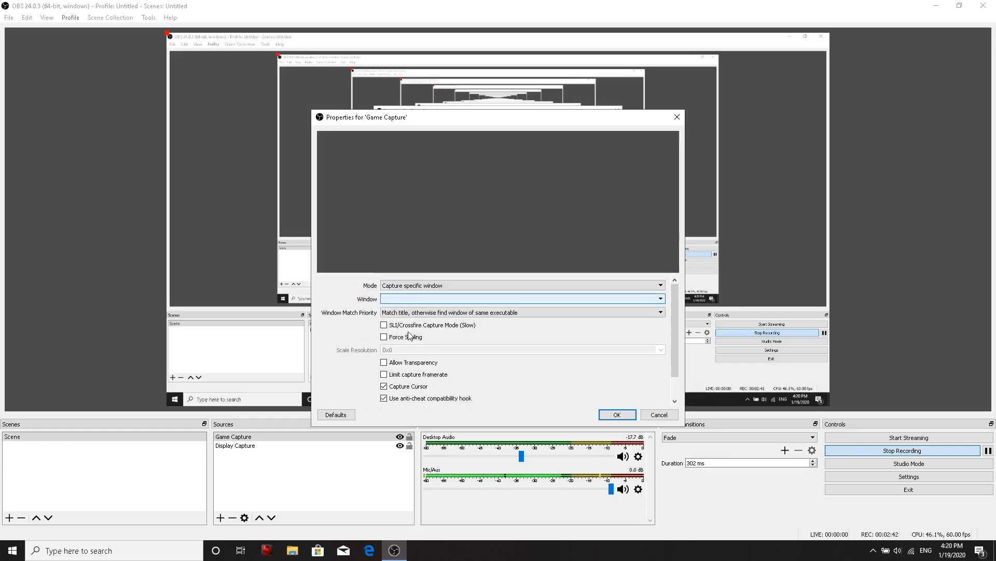
{"action": "left_click", "coordinate": [410, 300]}
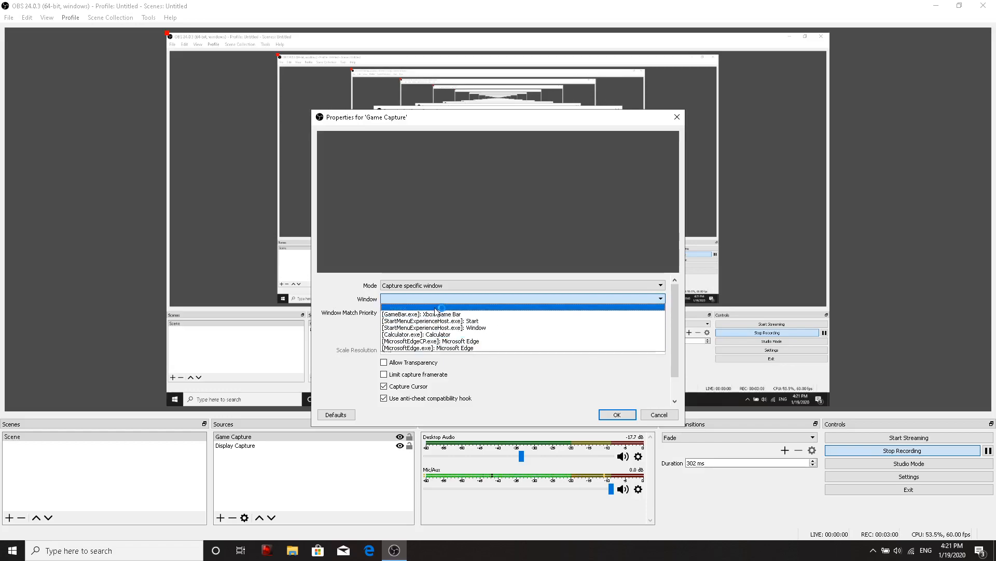
{"action": "left_click", "coordinate": [659, 414]}
{"action": "left_click", "coordinate": [659, 415]}
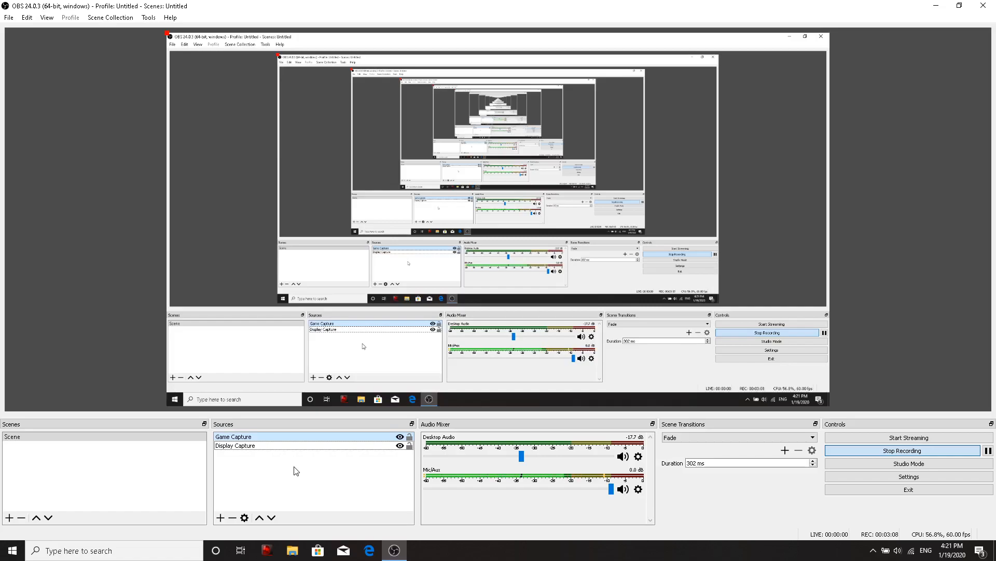
Remove the Game Capture source from the scene.
{"action": "left_click", "coordinate": [298, 438]}
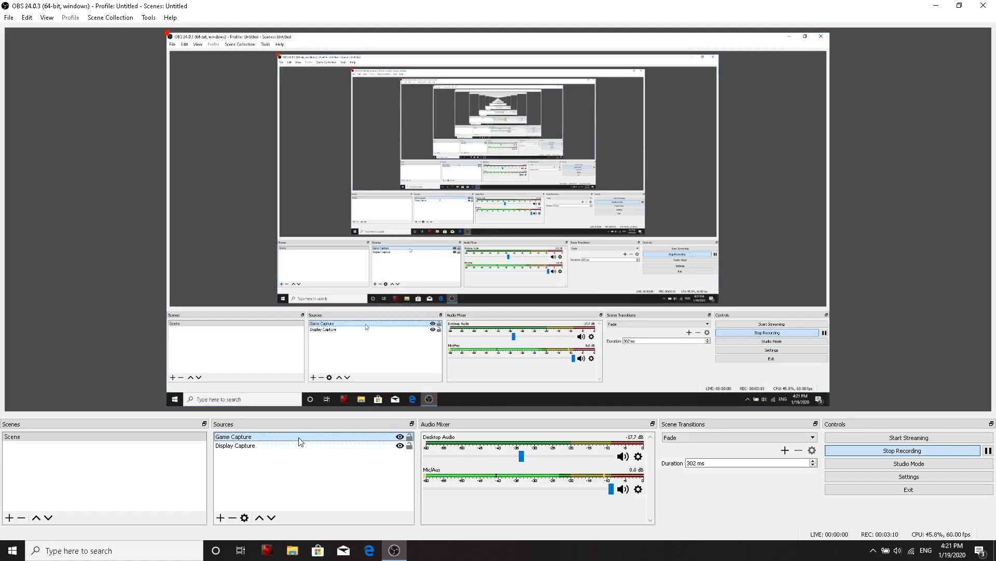
{"action": "right_click", "coordinate": [298, 441]}
{"action": "left_click", "coordinate": [325, 312]}
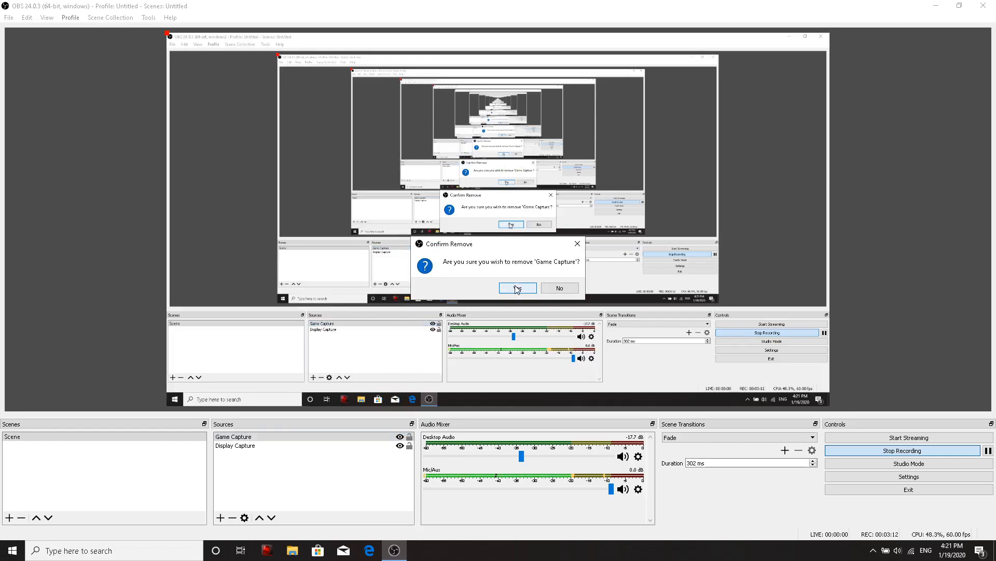
{"action": "left_click", "coordinate": [517, 288]}
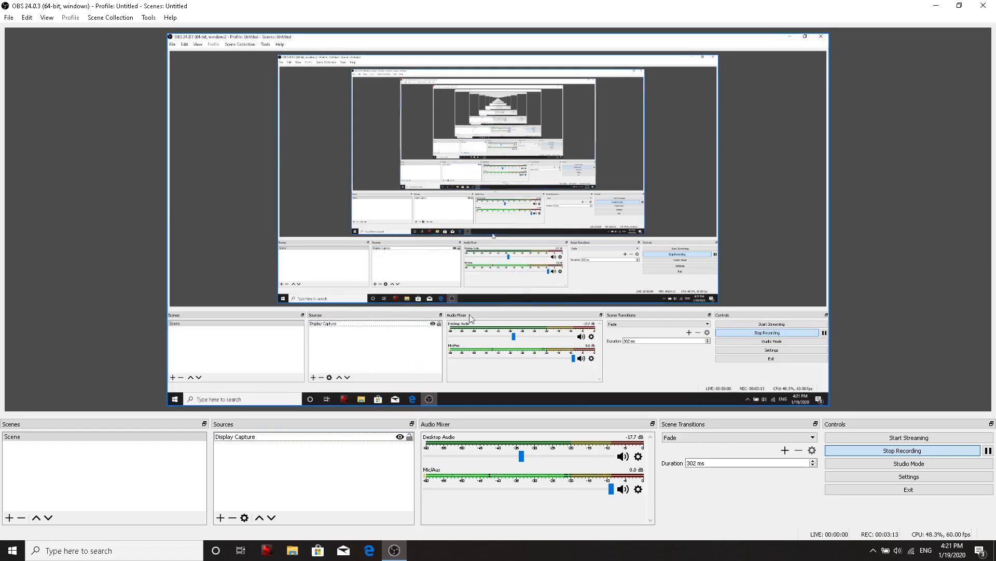
Add a new visible Video Capture Device source with the default name to the scene.
{"action": "left_click", "coordinate": [224, 521]}
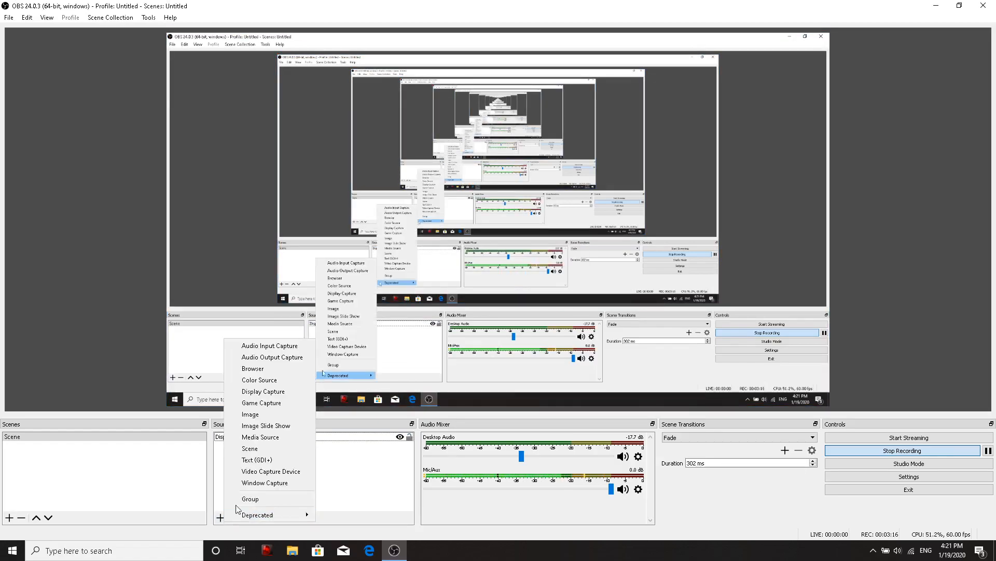
{"action": "left_click", "coordinate": [266, 472]}
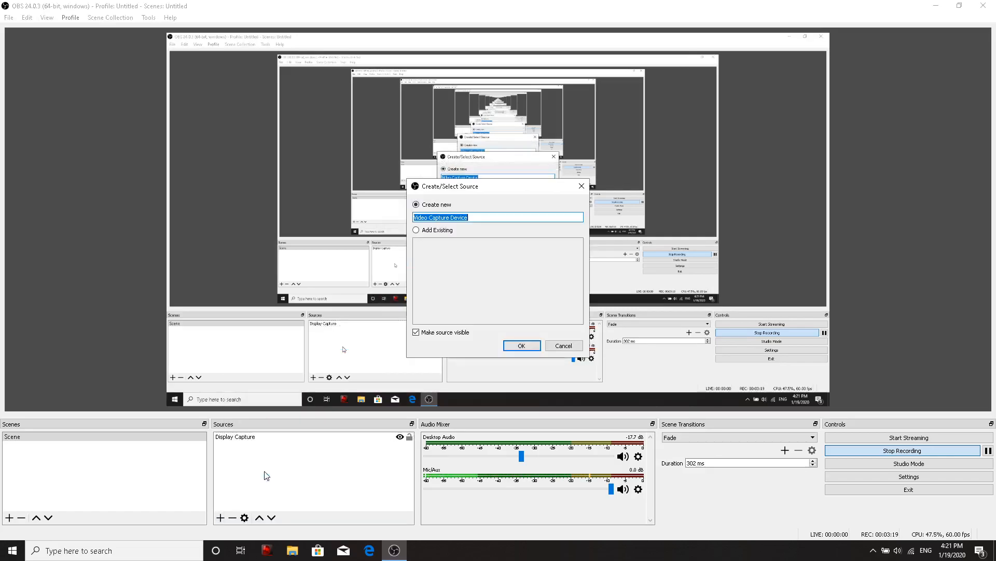
{"action": "left_click", "coordinate": [518, 345]}
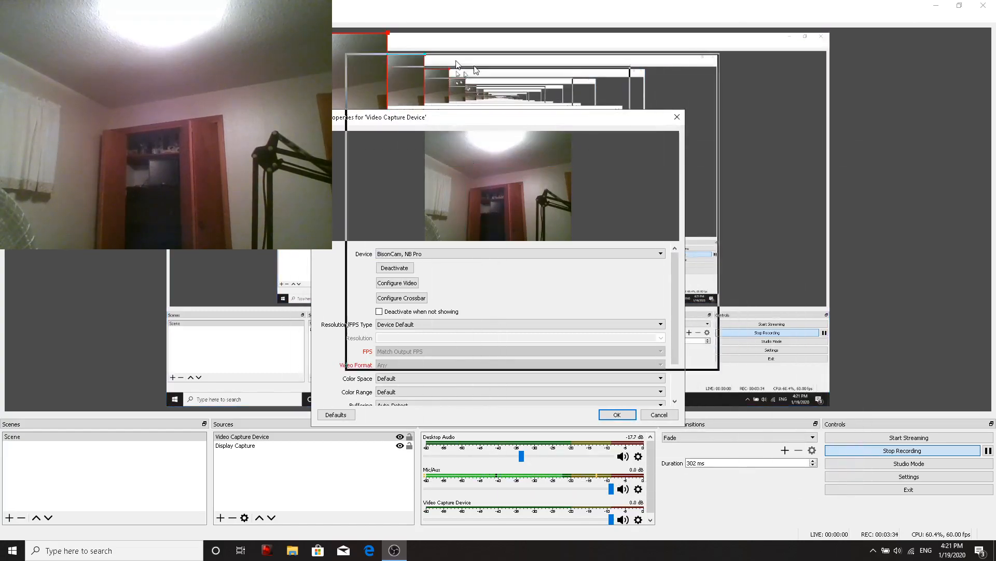
Try the webcam's Brightness at 100, return it to 50, and close the video configuration and source properties without saving.
{"action": "left_click_drag", "start_coordinate": [573, 102], "coordinate": [530, 135]}
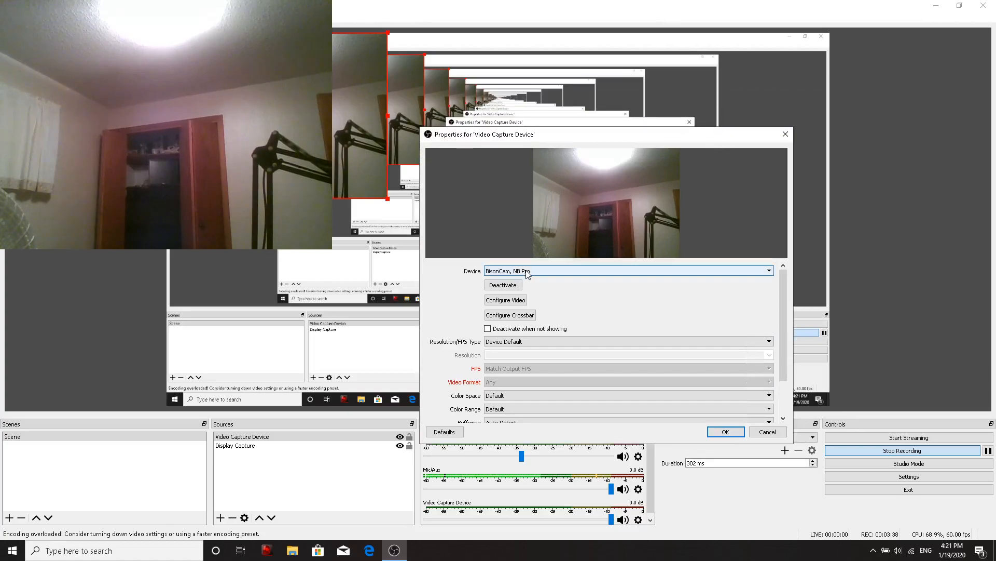
{"action": "left_click", "coordinate": [505, 300]}
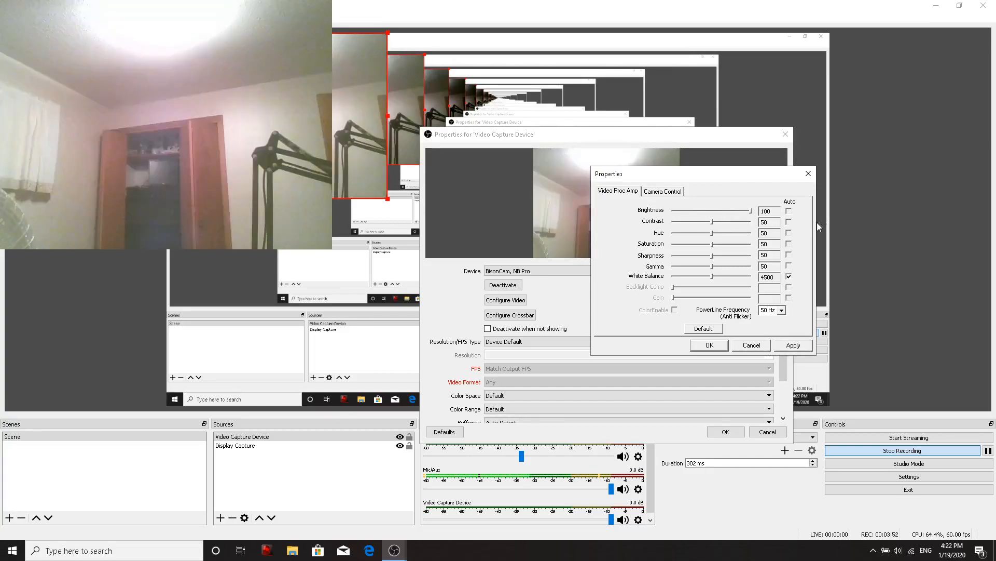
{"action": "mouse_move", "coordinate": [711, 210]}
{"action": "left_mouse_down"}
{"action": "mouse_move", "coordinate": [596, 208]}
{"action": "mouse_move", "coordinate": [712, 210]}
{"action": "mouse_move", "coordinate": [729, 222]}
{"action": "mouse_move", "coordinate": [712, 221]}
{"action": "left_mouse_up"}
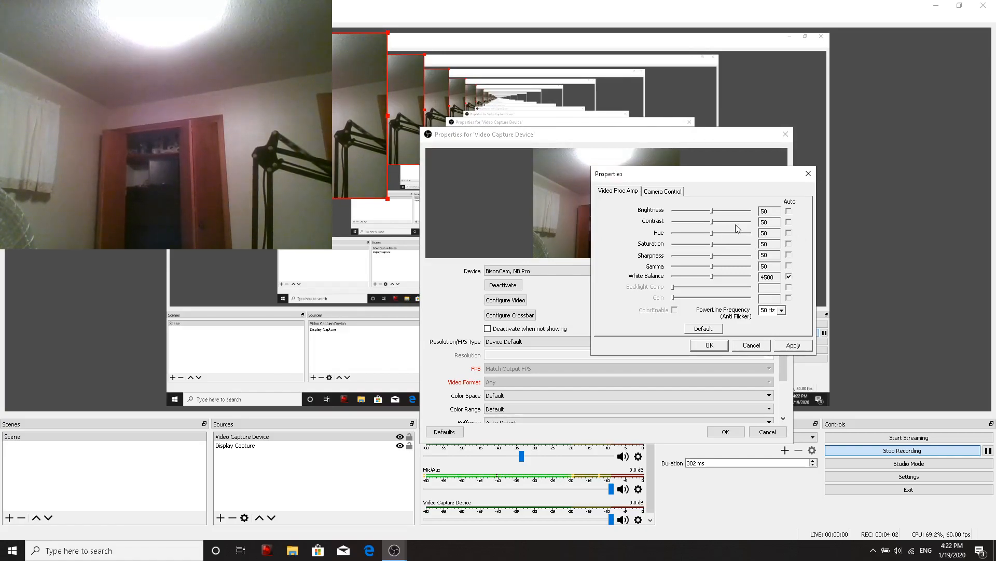
{"action": "left_click", "coordinate": [809, 175]}
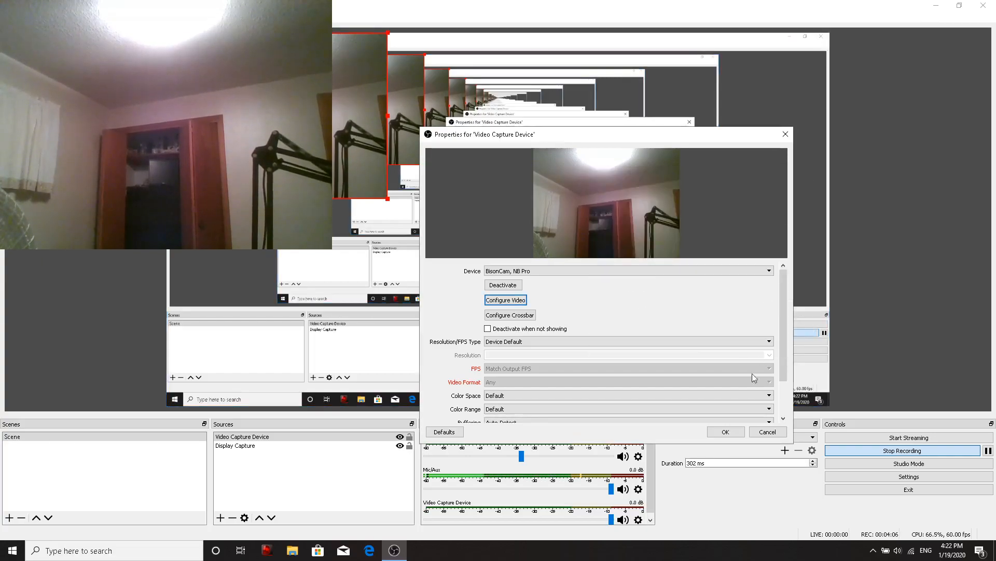
{"action": "left_click", "coordinate": [768, 432]}
Remove the Video Capture Device source from the scene.
{"action": "right_click", "coordinate": [279, 438]}
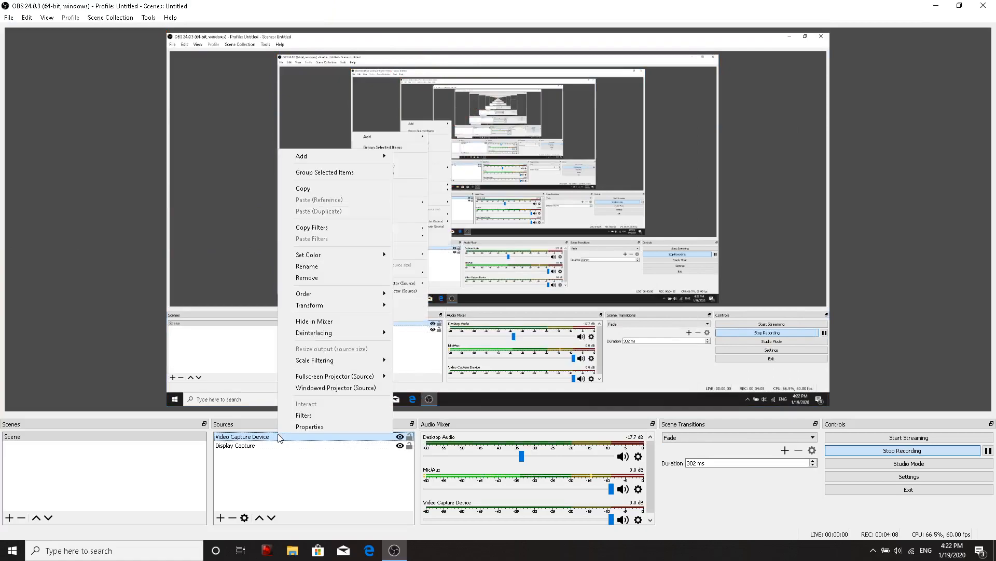
{"action": "left_click", "coordinate": [306, 278]}
{"action": "left_click", "coordinate": [528, 288]}
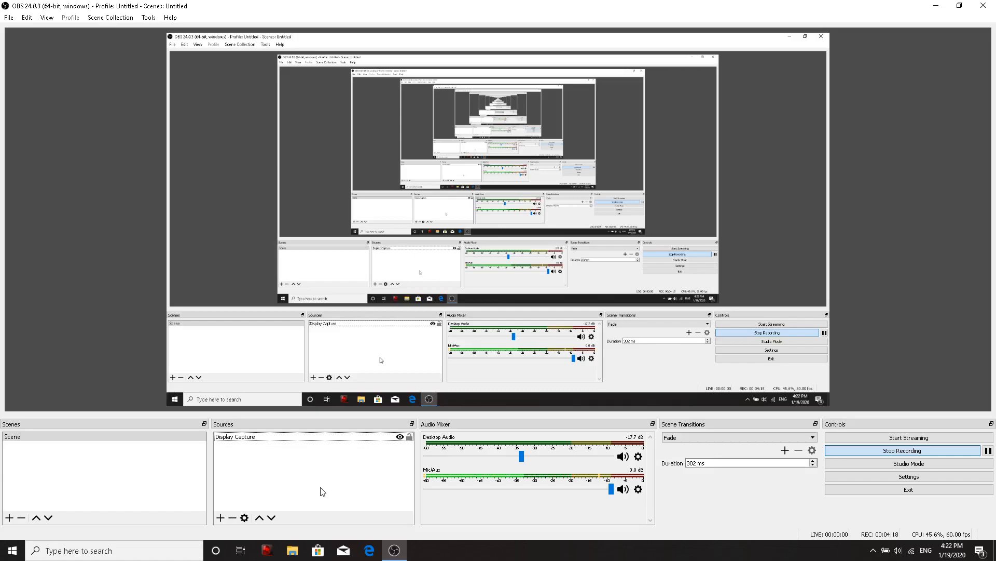
{"action": "left_click", "coordinate": [8, 18]}
{"action": "key", "text": "Escape"}
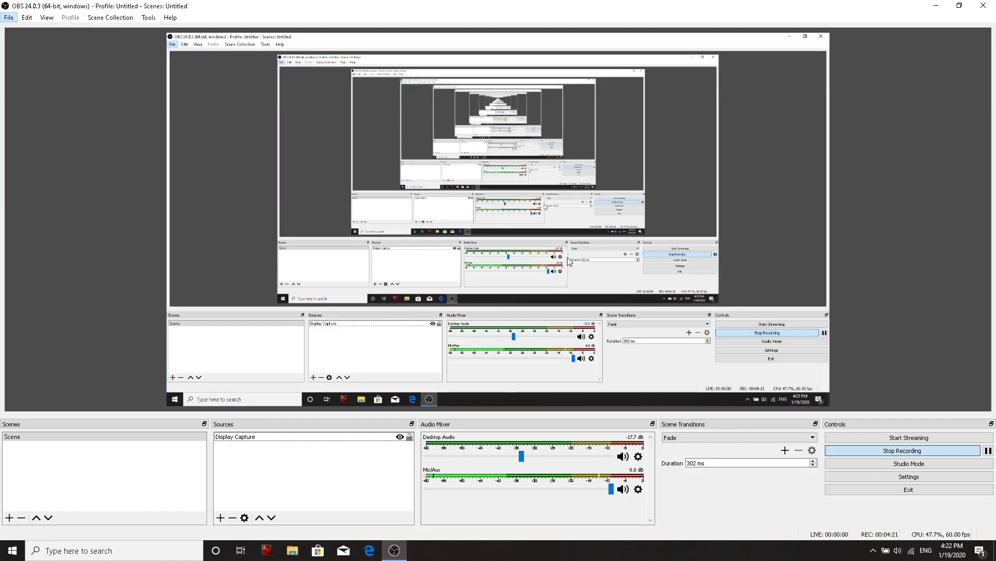
{"action": "left_click", "coordinate": [744, 72]}
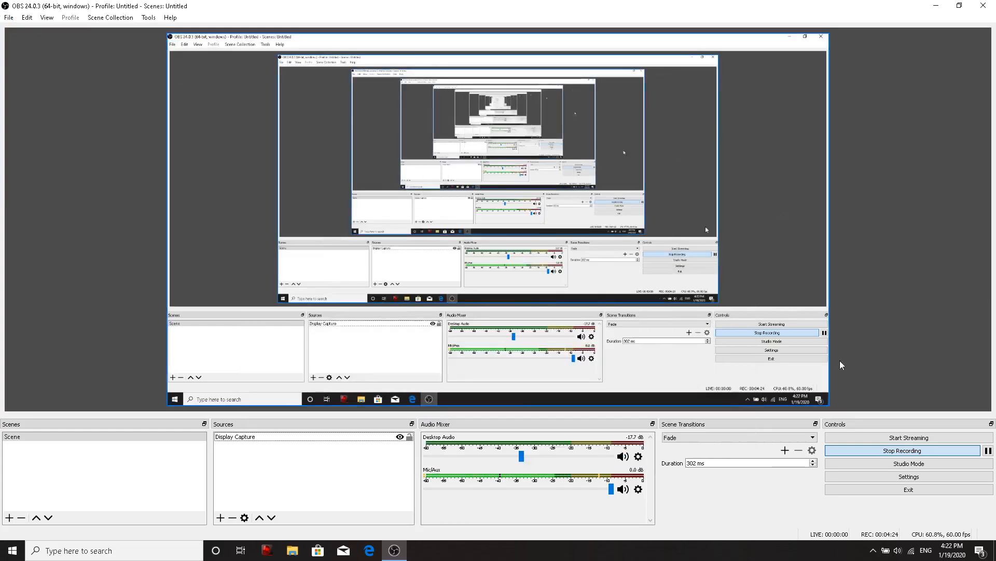
Review the Video and Audio settings, including the devices available for Desktop Audio.
{"action": "left_click", "coordinate": [888, 475]}
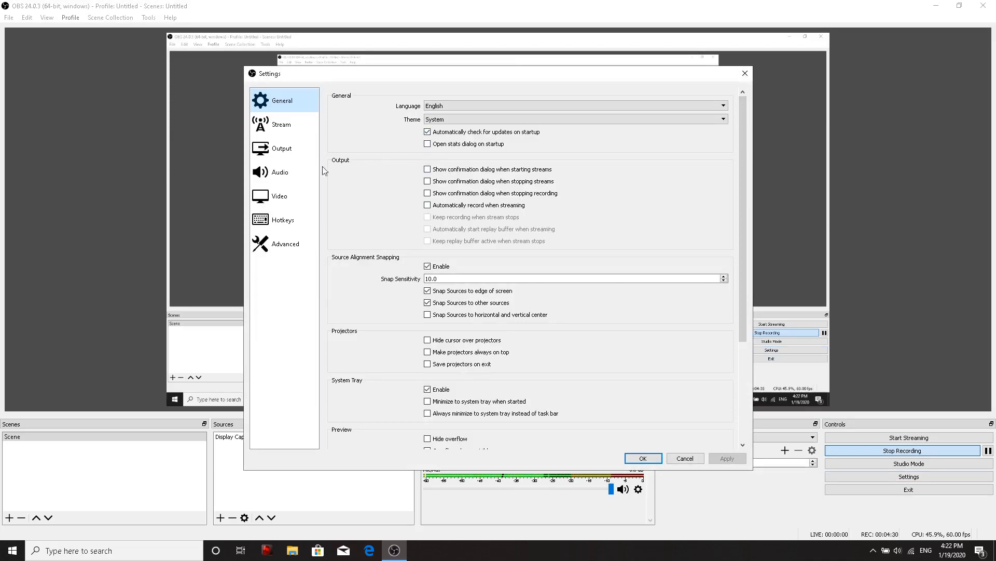
{"action": "left_click", "coordinate": [290, 199]}
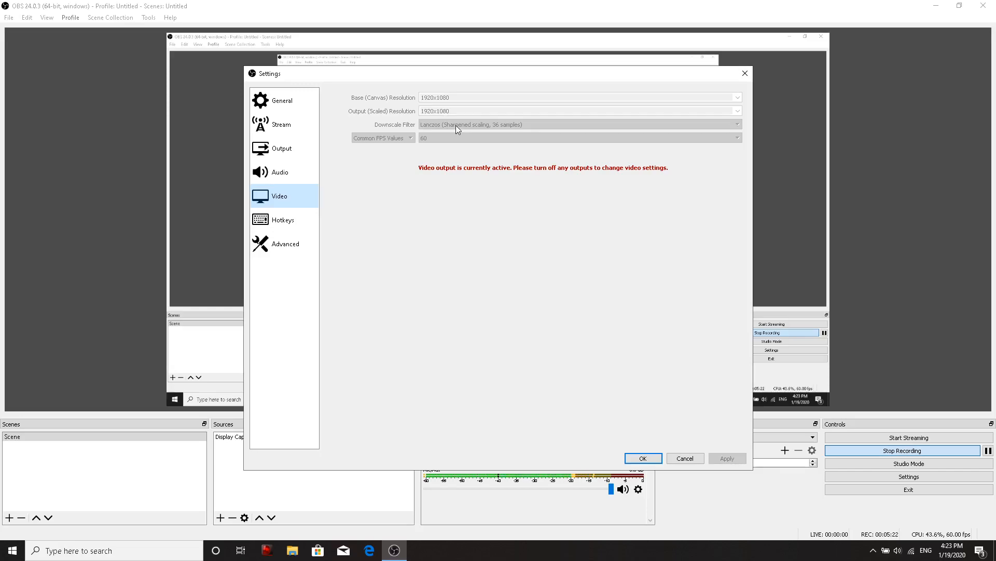
{"action": "left_click", "coordinate": [298, 169]}
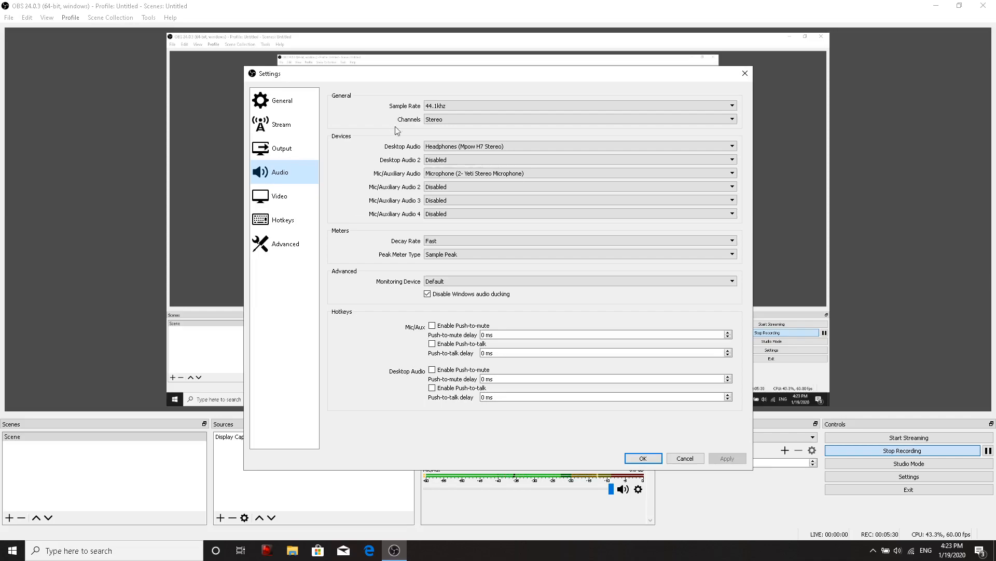
{"action": "left_click", "coordinate": [473, 149]}
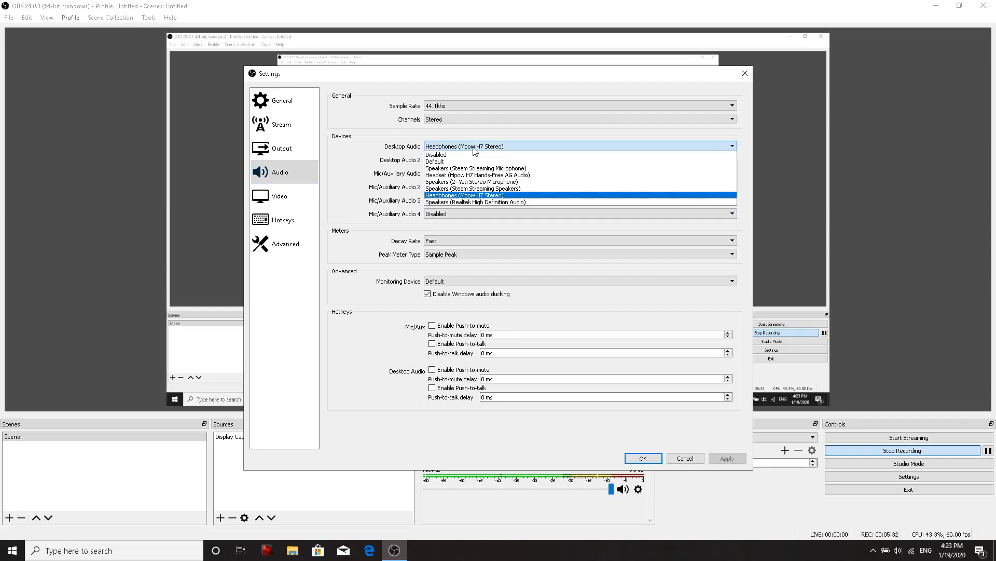
{"action": "left_click", "coordinate": [462, 150]}
{"action": "left_click", "coordinate": [462, 150]}
{"action": "left_click", "coordinate": [463, 147]}
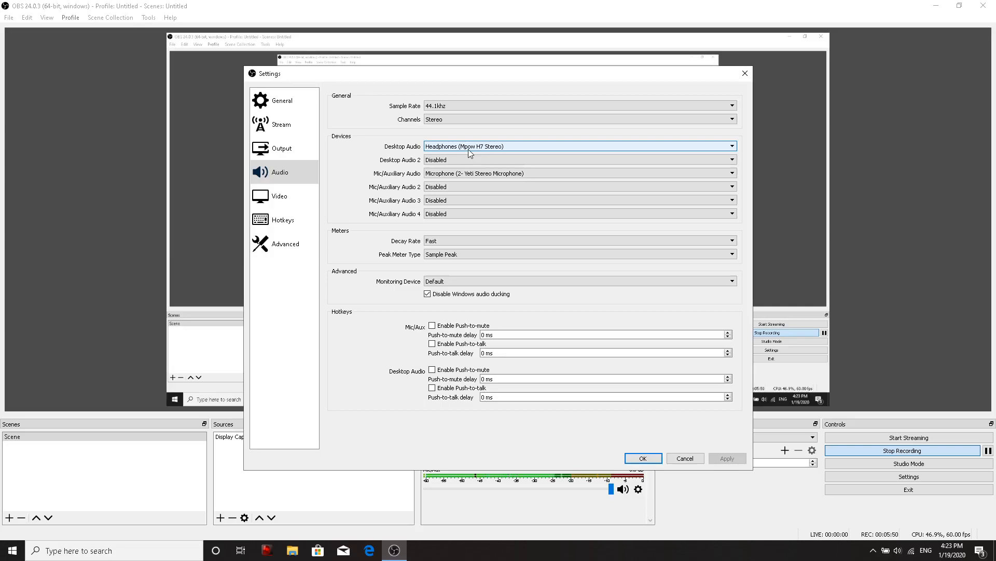
Examine the Output settings for streaming and recording alongside the Video resolution, downscale filter and FPS settings.
{"action": "left_click", "coordinate": [269, 151]}
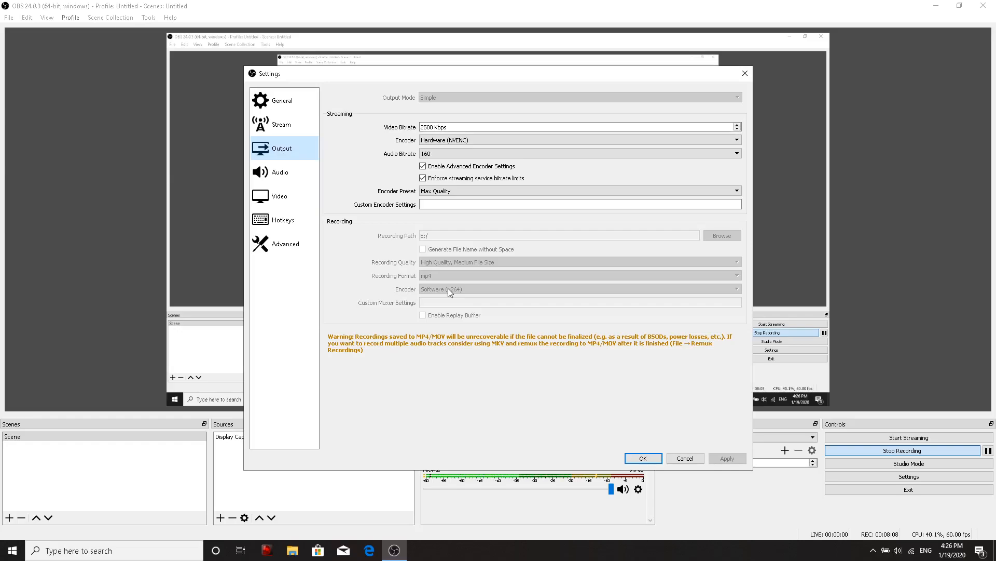
{"action": "left_click", "coordinate": [278, 205]}
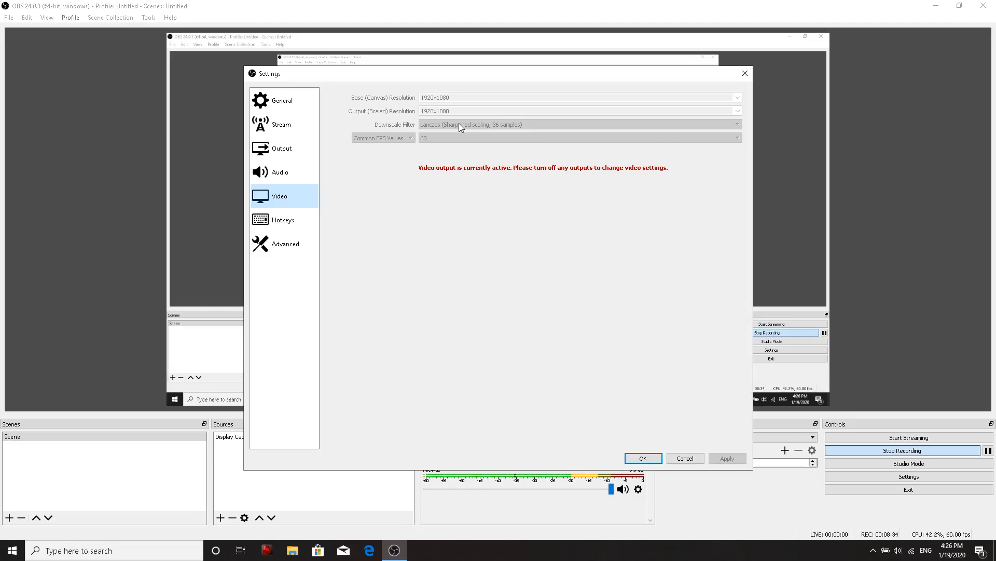
{"action": "left_click", "coordinate": [290, 150]}
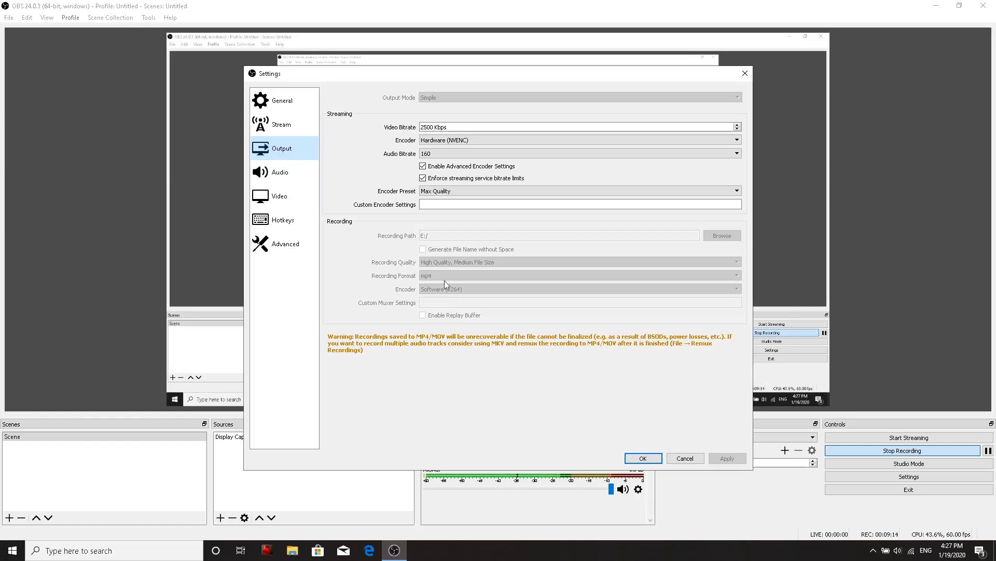
{"action": "left_click", "coordinate": [297, 194]}
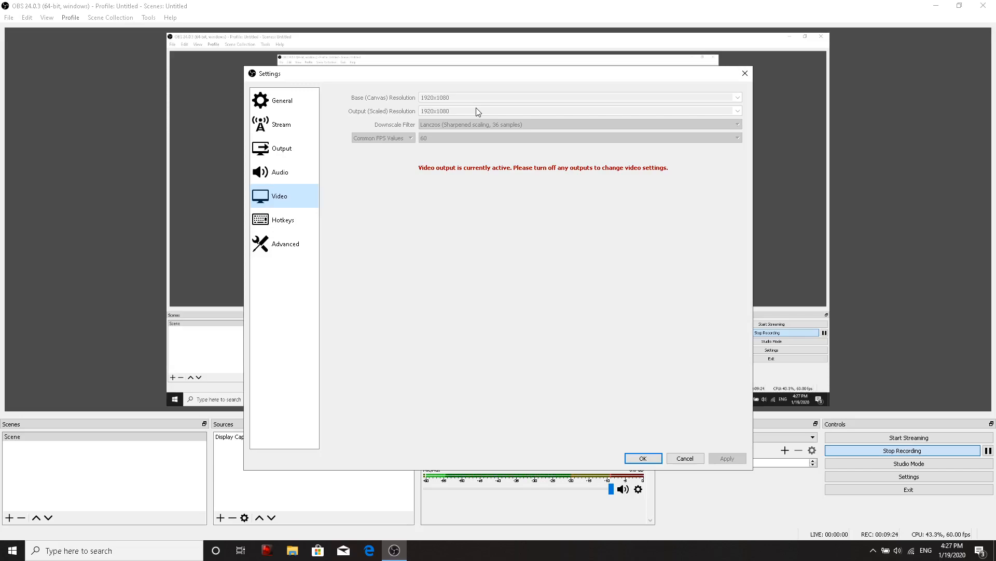
{"action": "left_click", "coordinate": [295, 165]}
{"action": "left_click", "coordinate": [292, 151]}
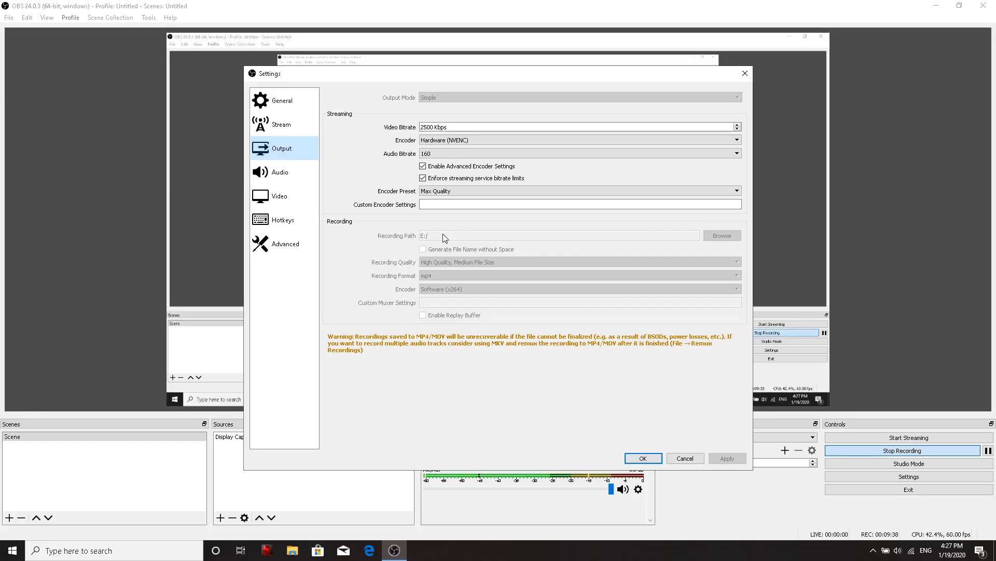
{"action": "left_click", "coordinate": [293, 197]}
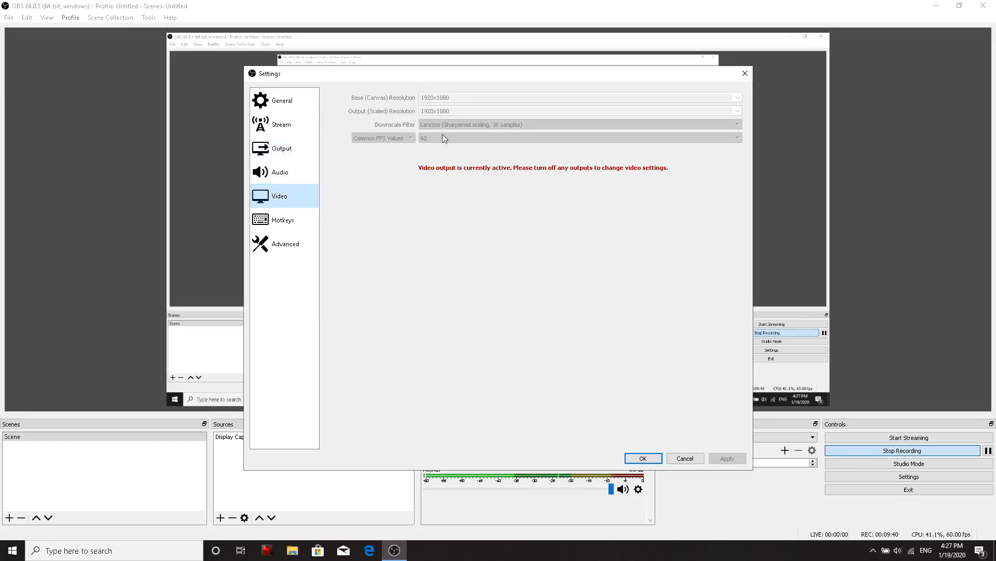
Toggle the advanced encoder settings off and on in Output, try Software (x264) as the streaming encoder, and return it to Hardware (NVENC).
{"action": "left_click", "coordinate": [285, 156]}
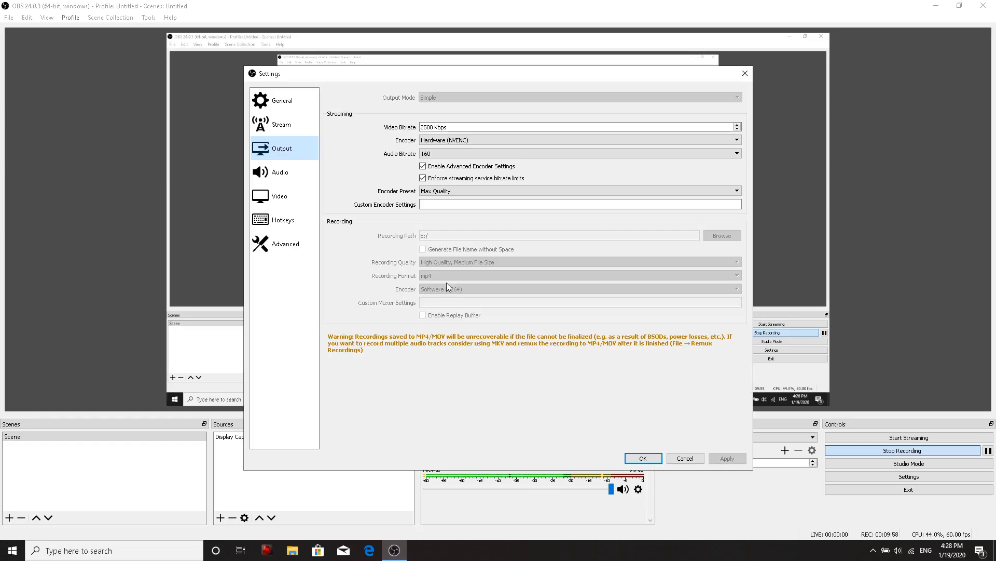
{"action": "left_click", "coordinate": [456, 167]}
{"action": "left_click", "coordinate": [459, 168]}
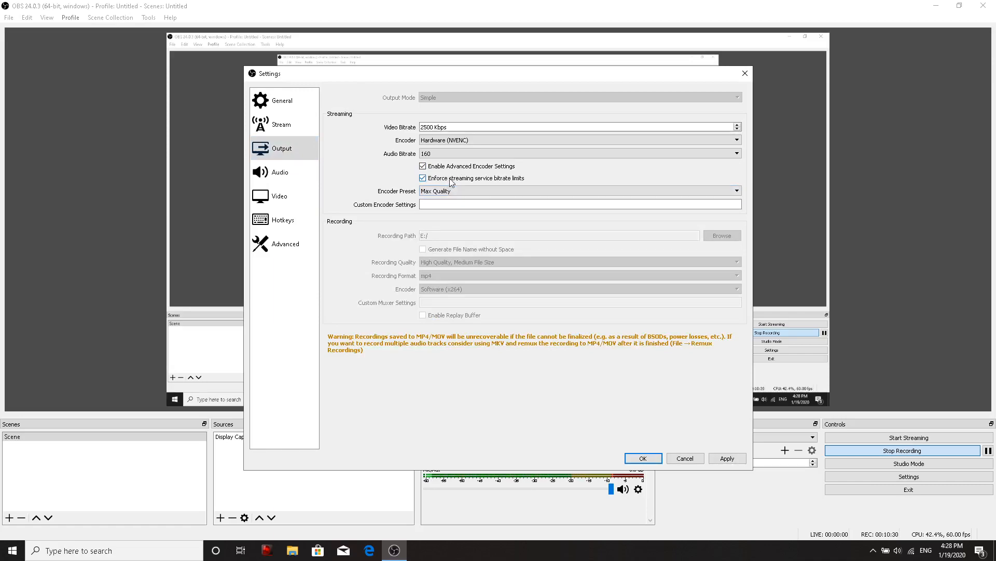
{"action": "left_click", "coordinate": [454, 145]}
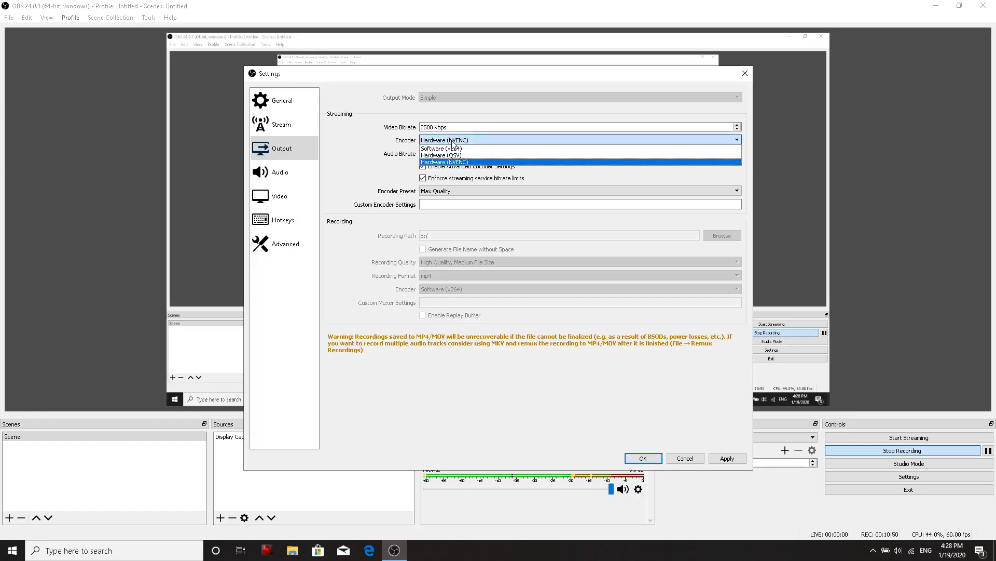
{"action": "left_click", "coordinate": [451, 148]}
{"action": "left_click", "coordinate": [466, 139]}
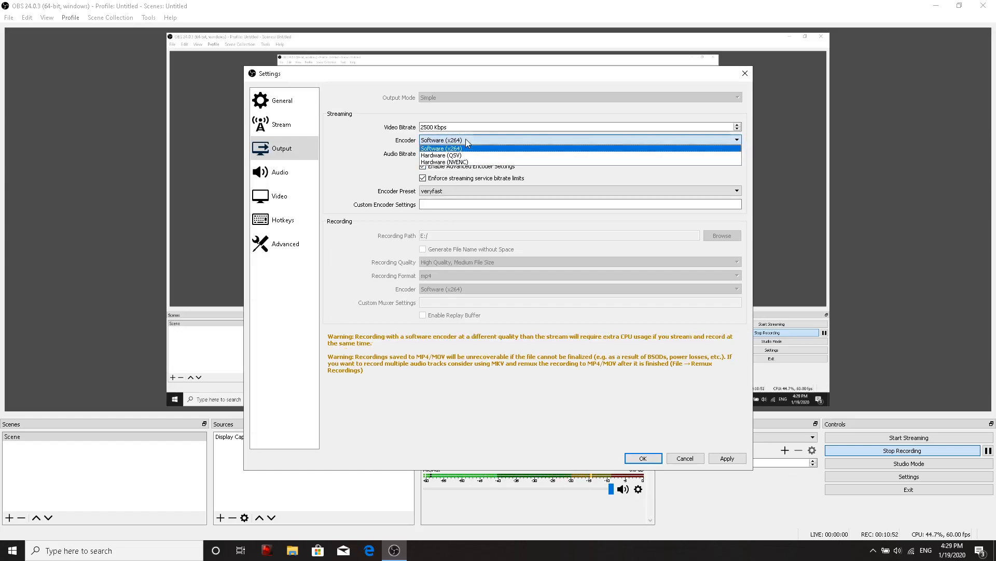
{"action": "left_click", "coordinate": [462, 162]}
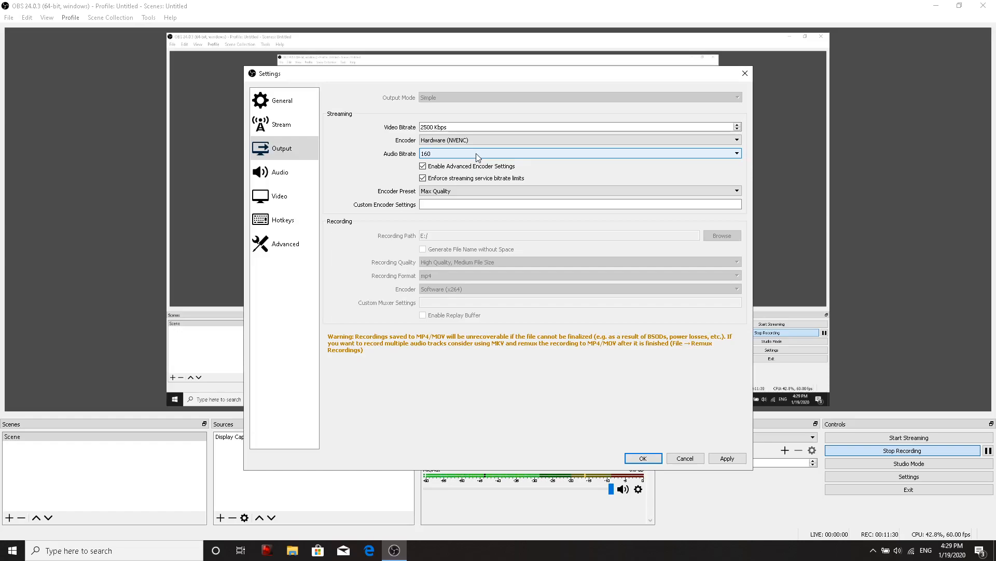
Review the Stream settings: the available services, the YouTube ingest servers and the stream key field.
{"action": "left_click", "coordinate": [292, 135]}
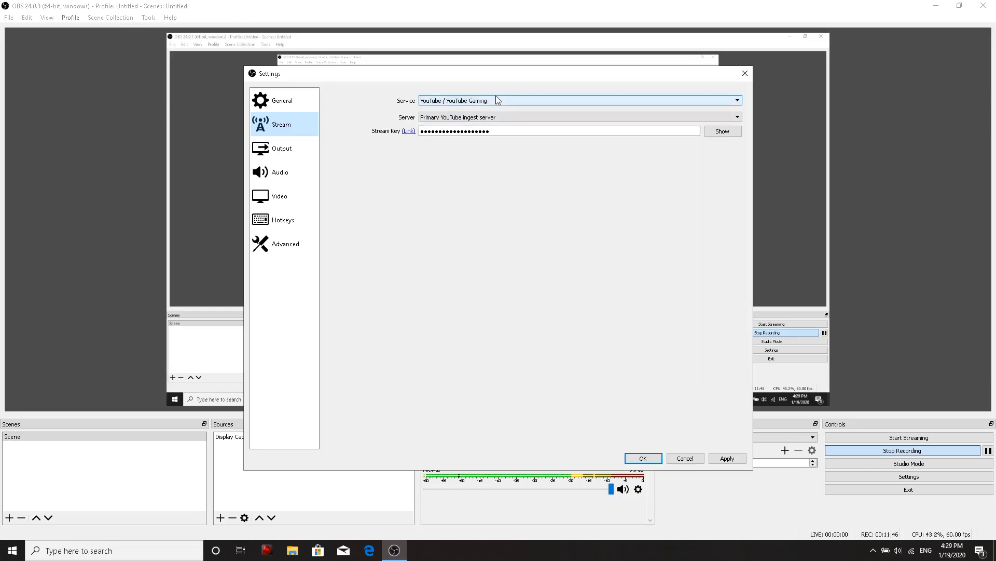
{"action": "left_click", "coordinate": [454, 103]}
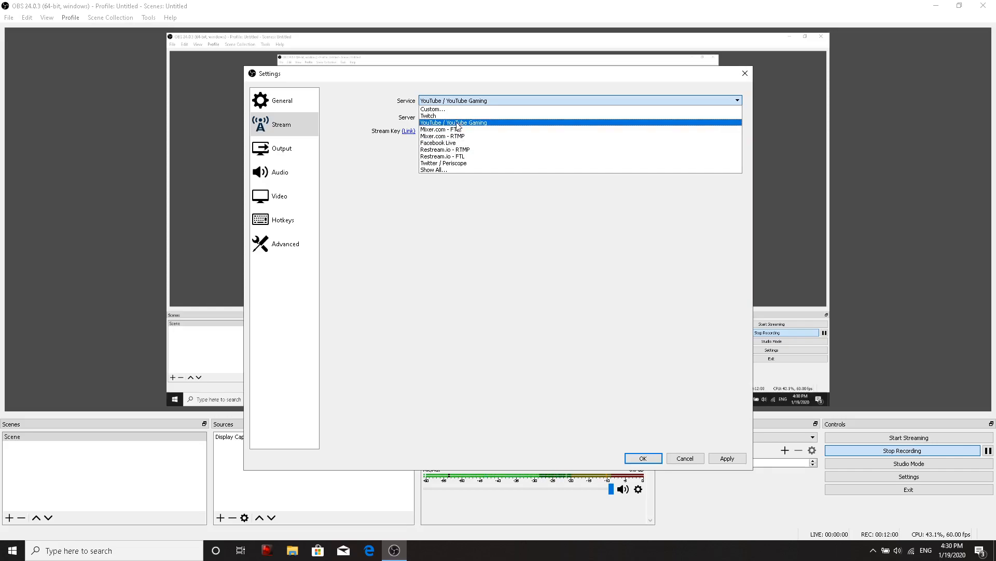
{"action": "left_click", "coordinate": [456, 223]}
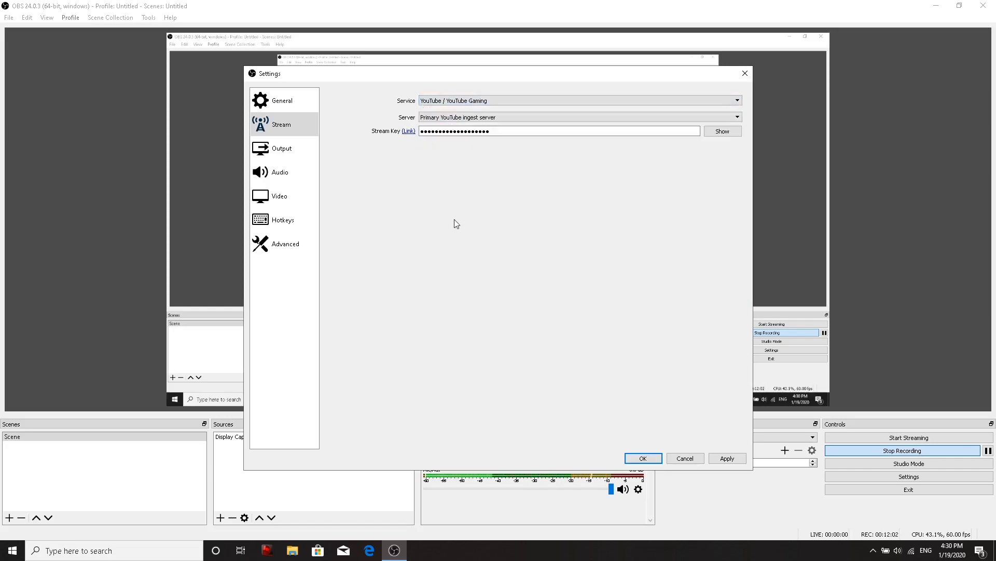
{"action": "left_click", "coordinate": [467, 117]}
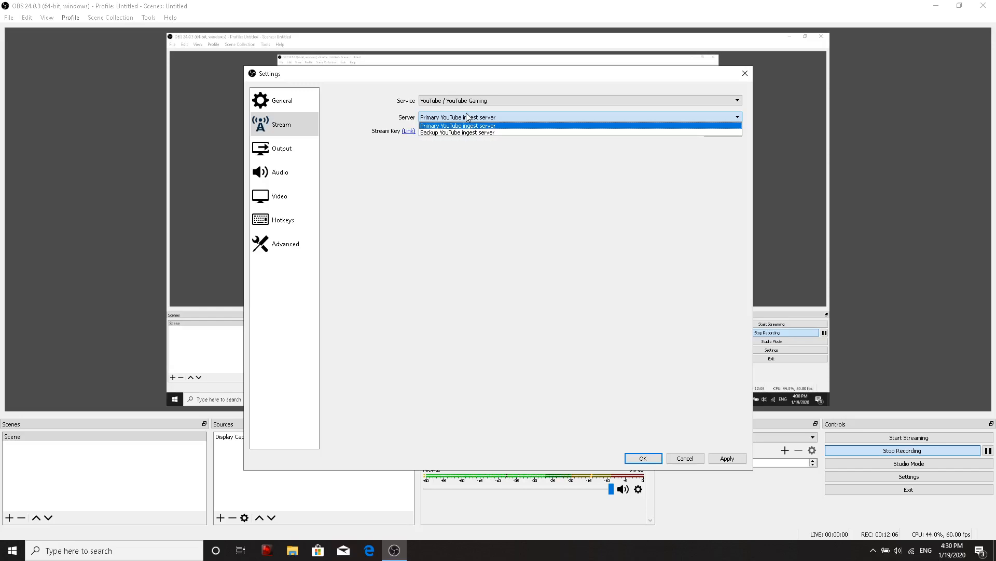
{"action": "left_click", "coordinate": [466, 113]}
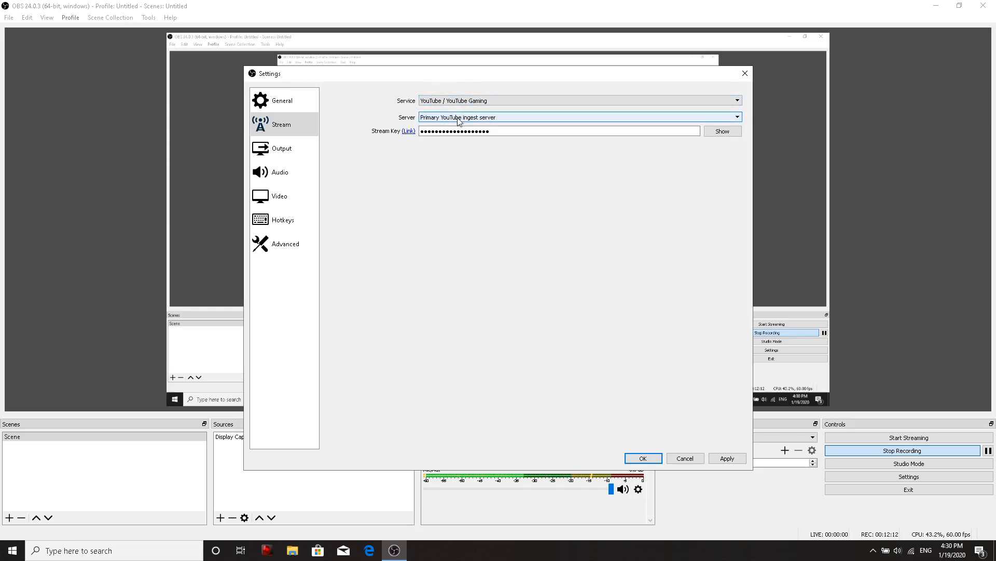
{"action": "left_click", "coordinate": [492, 132]}
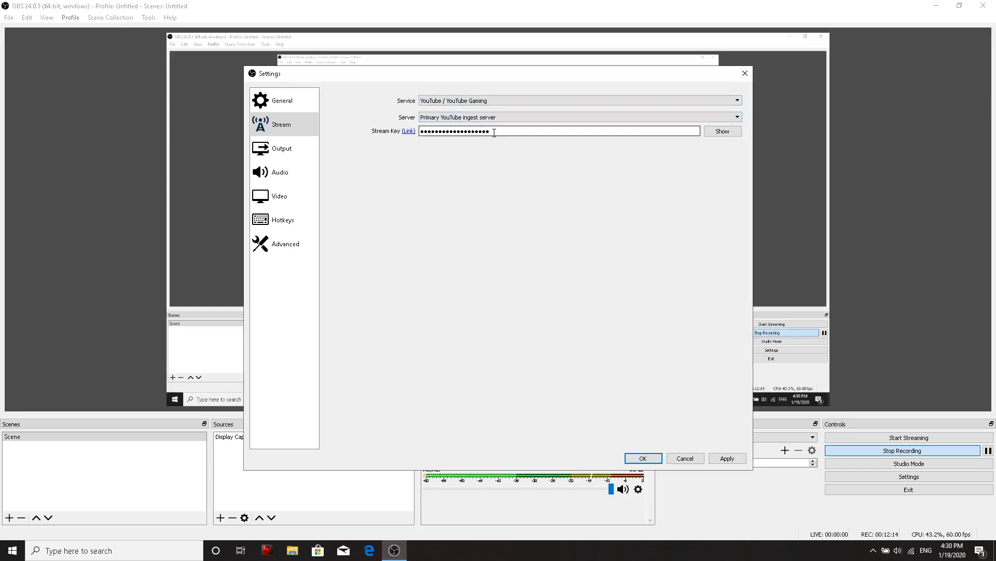
{"action": "mouse_move", "coordinate": [494, 131]}
{"action": "left_mouse_down"}
{"action": "mouse_move", "coordinate": [402, 128]}
{"action": "mouse_move", "coordinate": [499, 131]}
{"action": "left_mouse_up"}
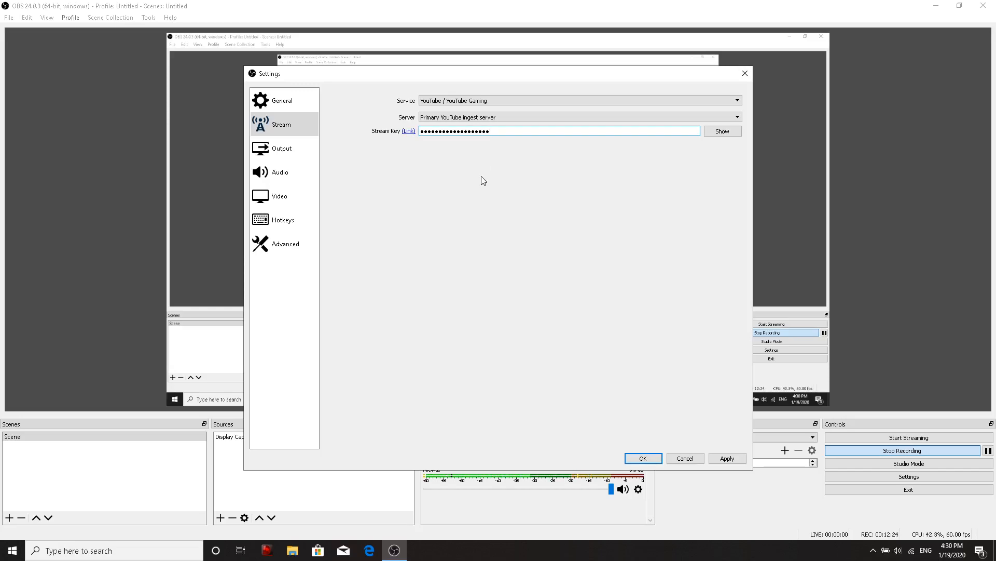
{"action": "left_click_drag", "start_coordinate": [505, 128], "coordinate": [417, 131]}
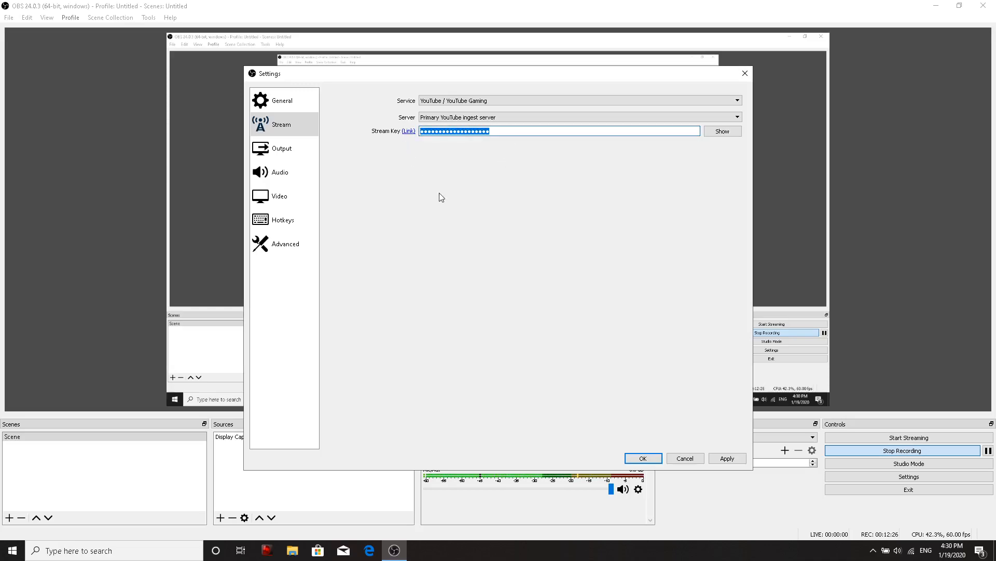
Review the Video resolution, downscale filter and FPS settings, and close the Settings window.
{"action": "left_click", "coordinate": [299, 197]}
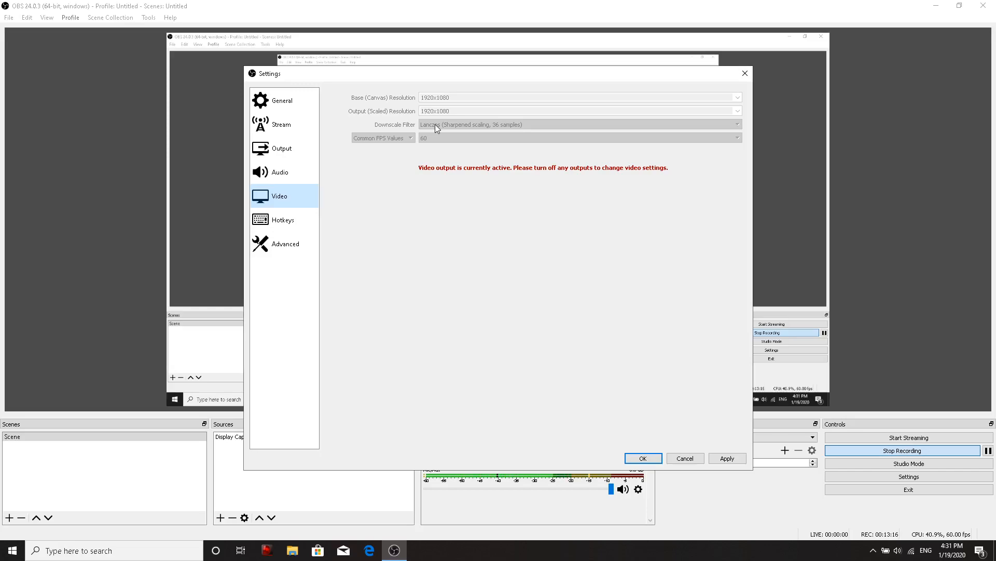
{"action": "left_click", "coordinate": [746, 71]}
{"action": "left_click", "coordinate": [508, 288]}
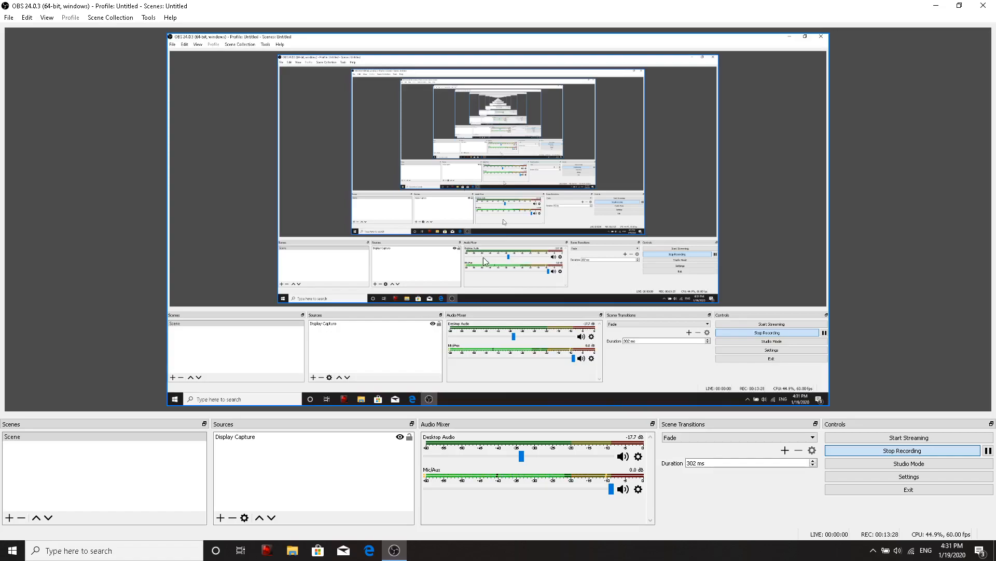
Reopen the settings, review the Advanced options including the Process Priority choices, and close them with the current values accepted.
{"action": "left_click", "coordinate": [9, 17]}
{"action": "left_click", "coordinate": [27, 59]}
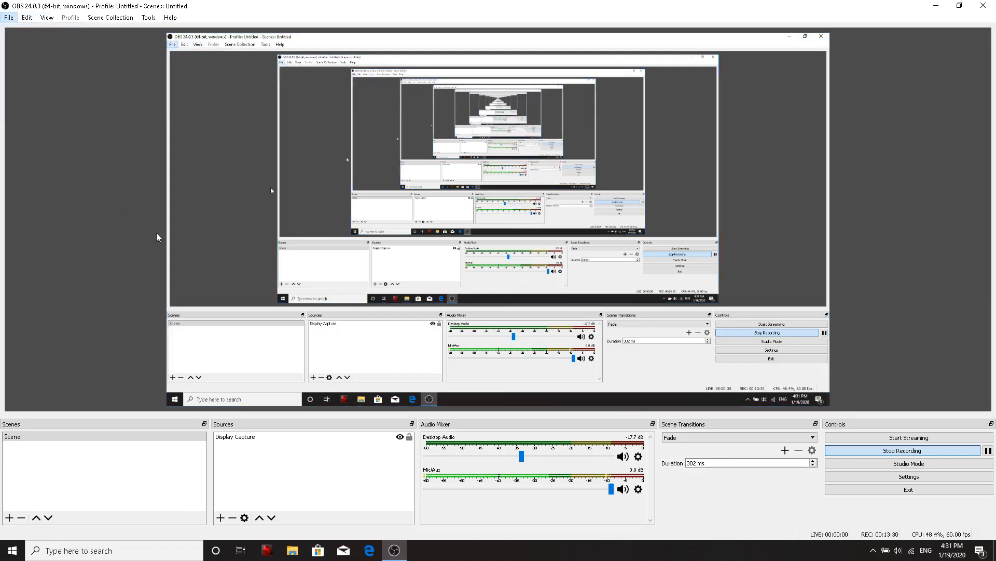
{"action": "left_click", "coordinate": [284, 250]}
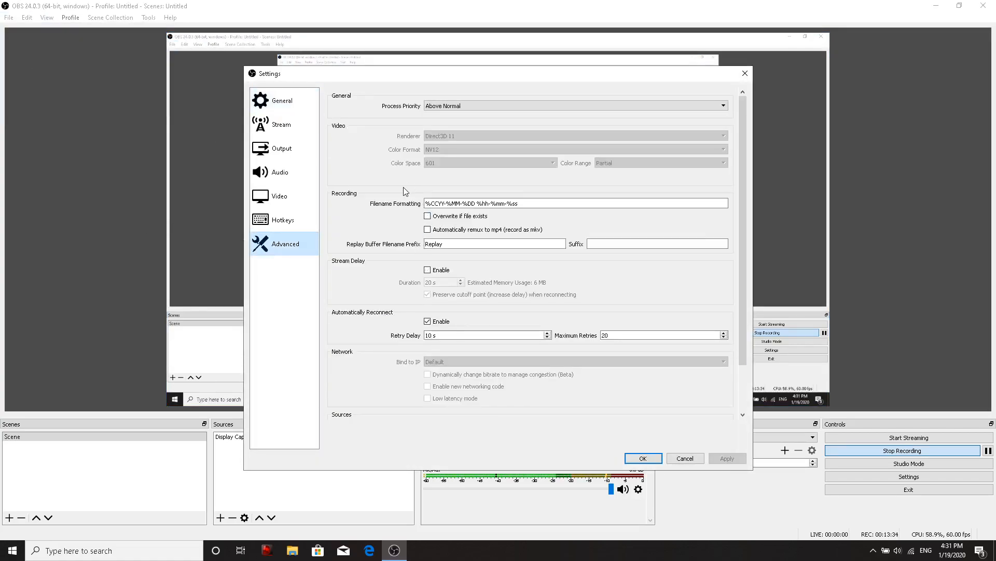
{"action": "scroll", "coordinate": [384, 197], "scroll_direction": "down", "scroll_amount": 2}
{"action": "scroll", "coordinate": [376, 203], "scroll_direction": "up", "scroll_amount": 1}
{"action": "scroll", "coordinate": [377, 203], "scroll_direction": "up", "scroll_amount": 1}
{"action": "left_click", "coordinate": [474, 108]}
{"action": "left_click", "coordinate": [474, 108]}
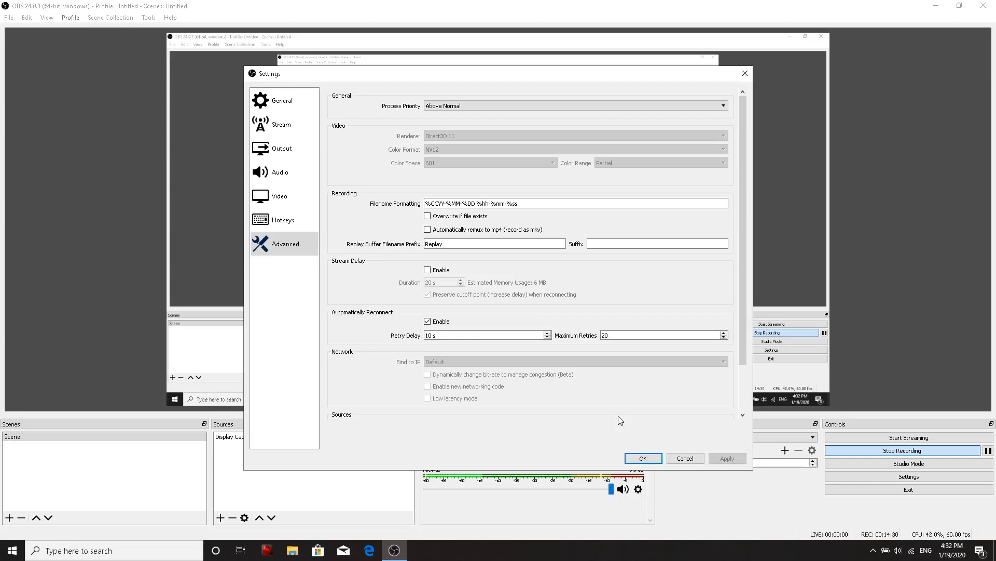
{"action": "left_click", "coordinate": [642, 459]}
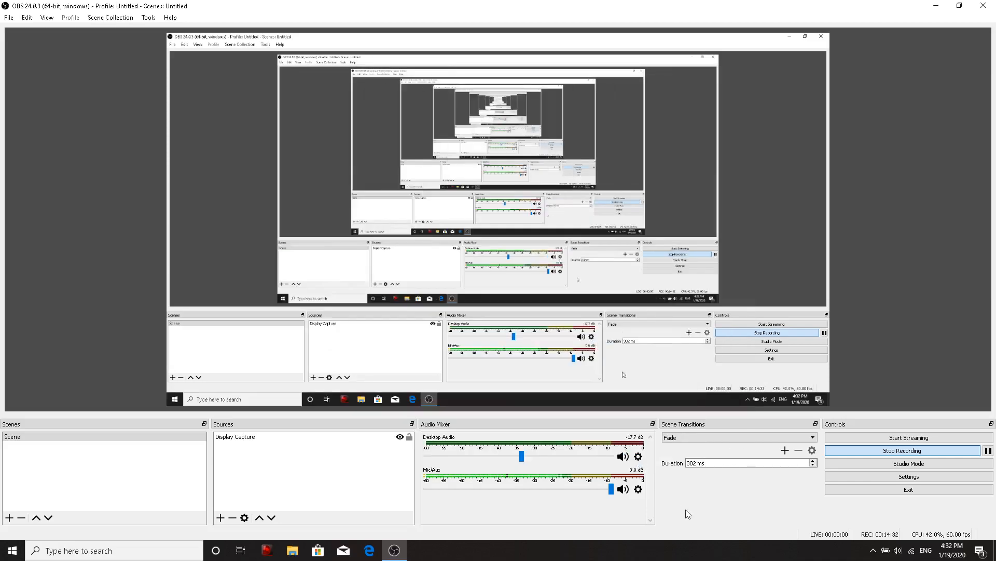